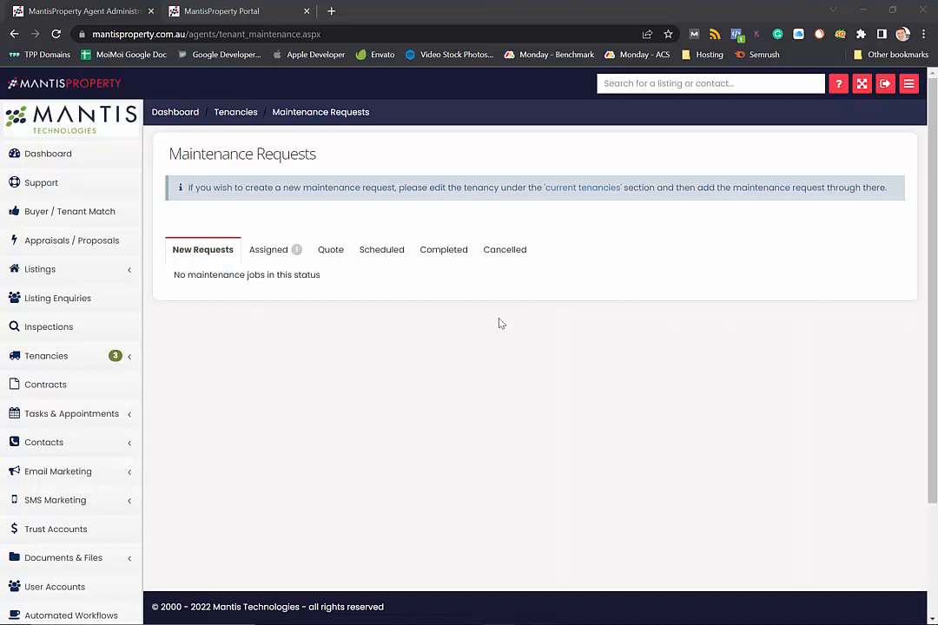
Step: With New Requests confirmed empty, expand the Tenancies section in the sidebar
click(49, 363)
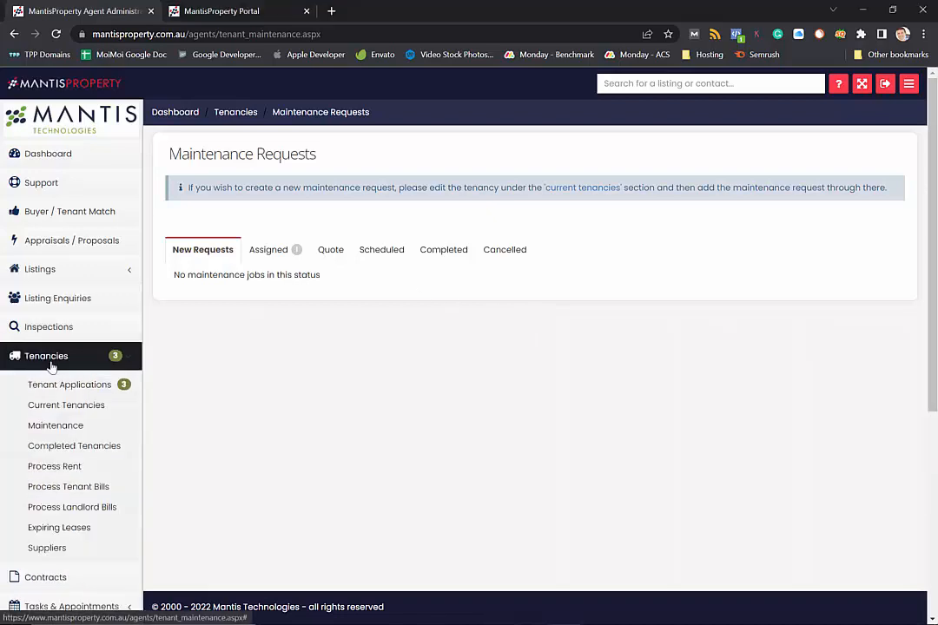
click(88, 405)
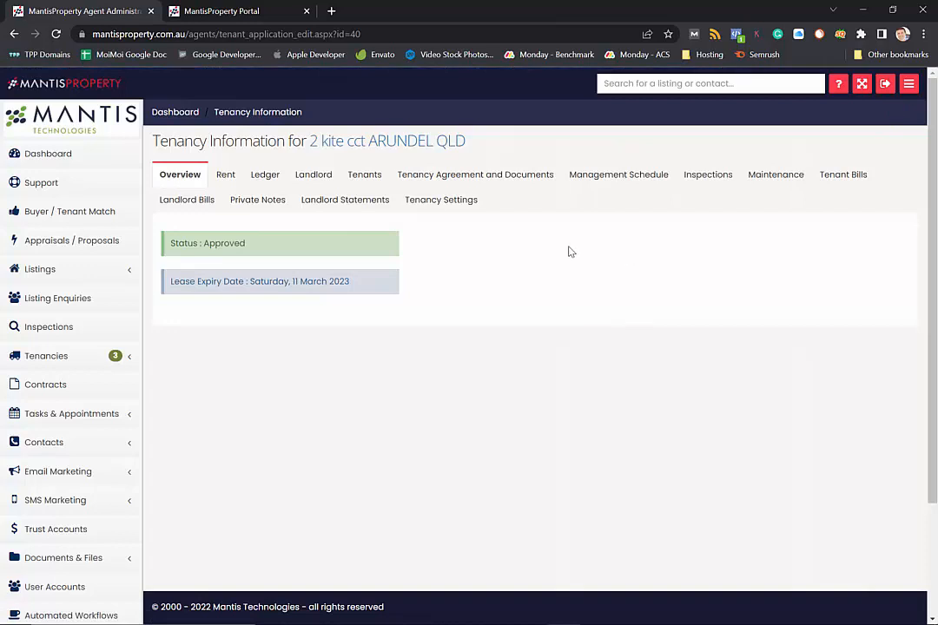
click(774, 178)
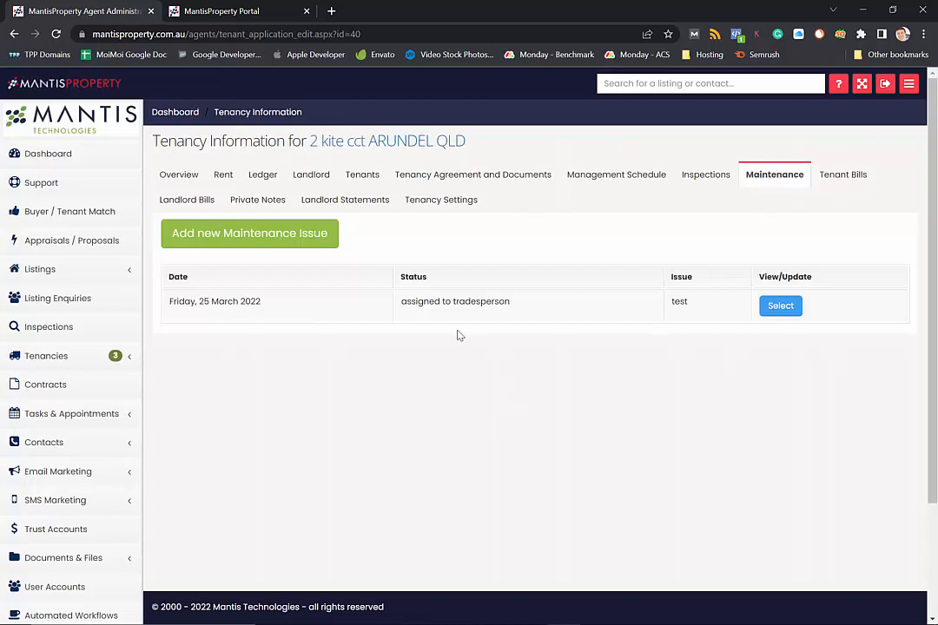
click(252, 238)
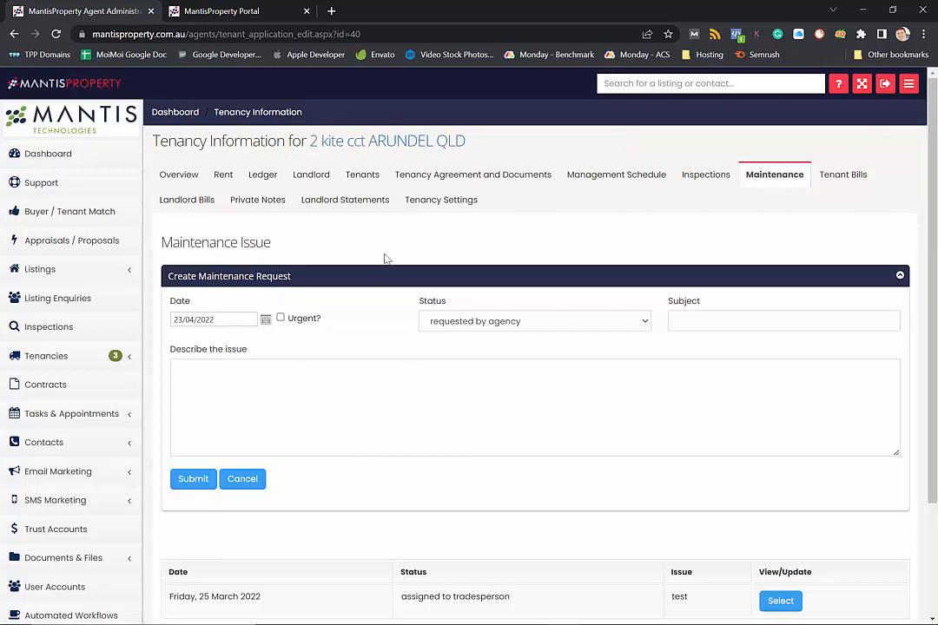
click(229, 14)
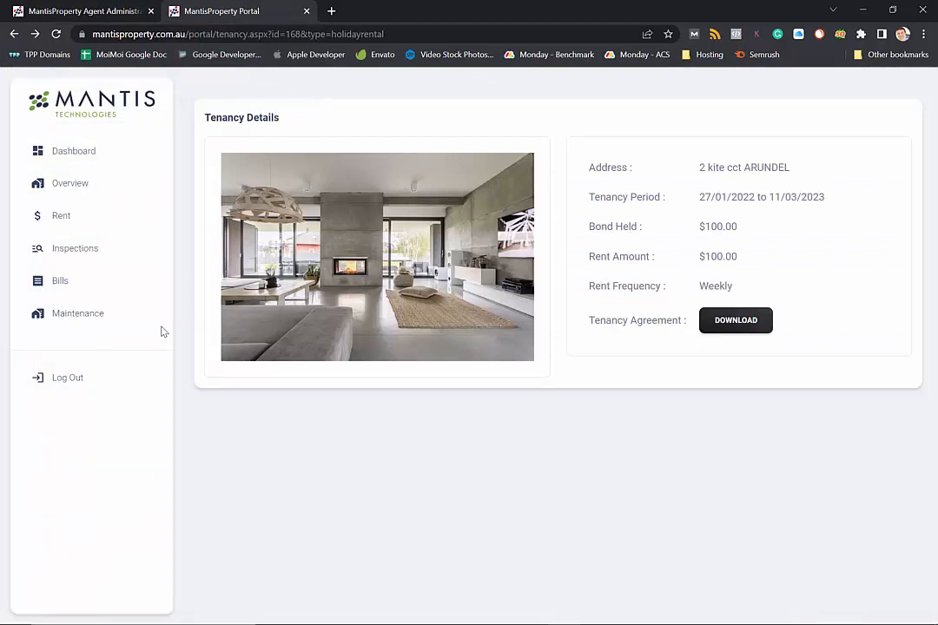
Step: As tenant, submit an urgent request titled 'leaky' described as 'i have a leaky tap'
click(84, 322)
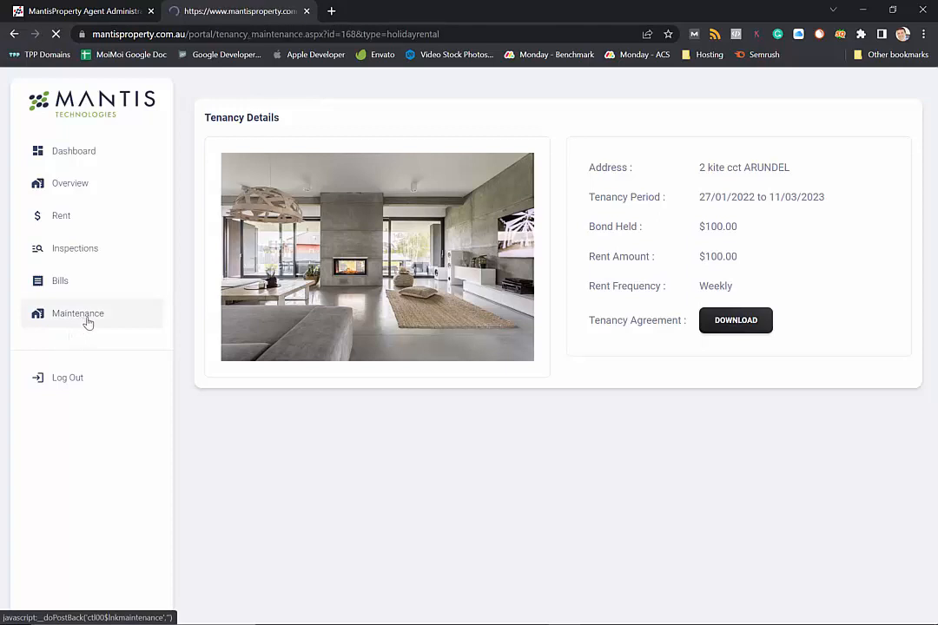
click(354, 163)
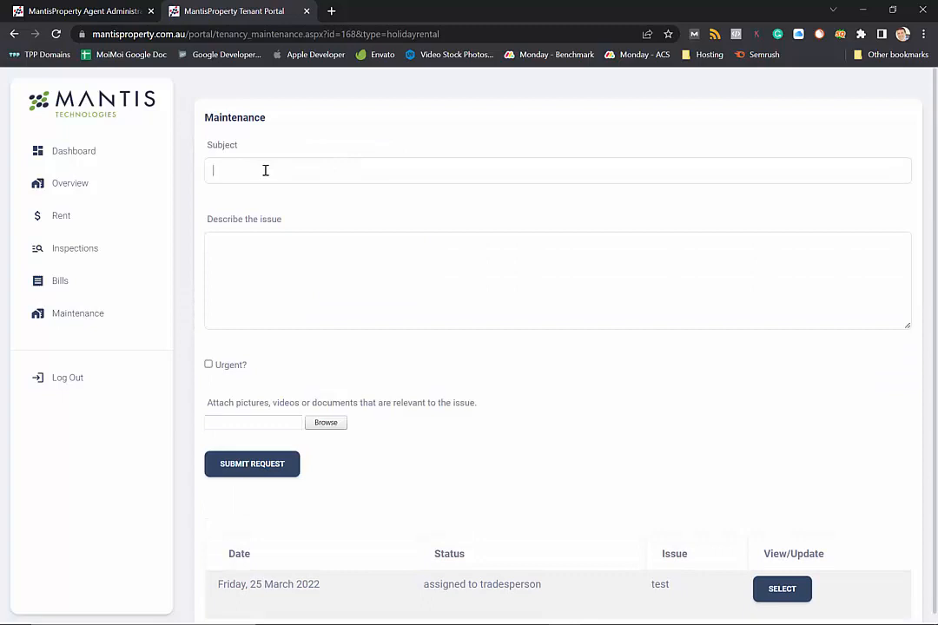
text(leaky tap)
click(266, 262)
text(i have a le)
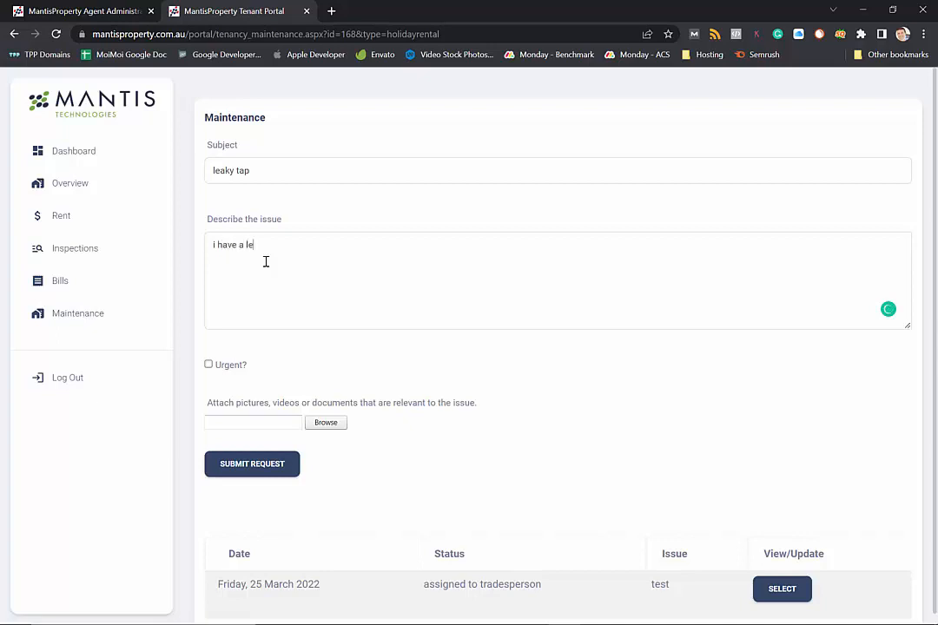
text(aky tap)
click(211, 366)
click(248, 475)
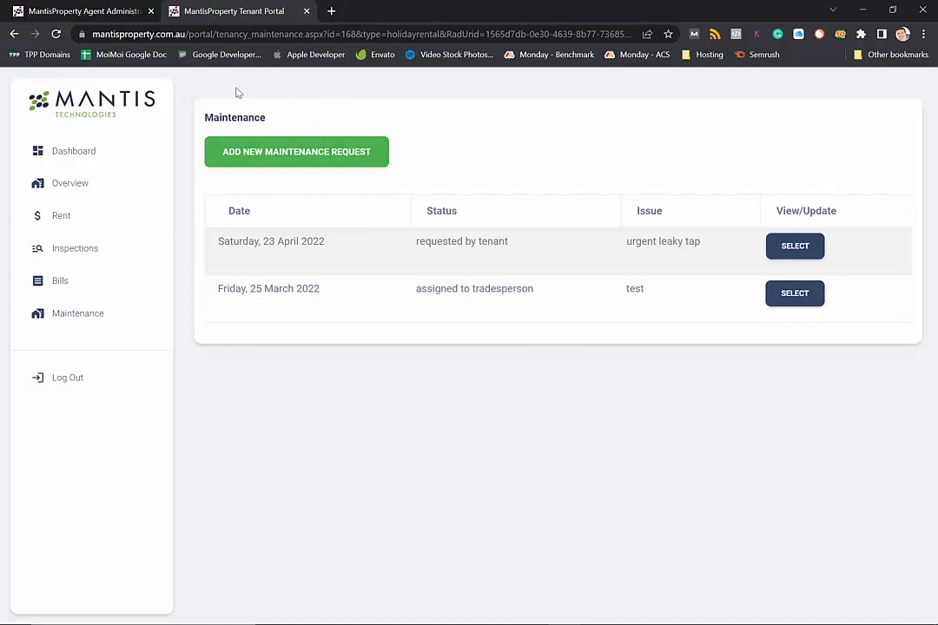
Step: Back in agent admin, open Tenancies > Maintenance to see the new urgent leaky tap job
click(90, 13)
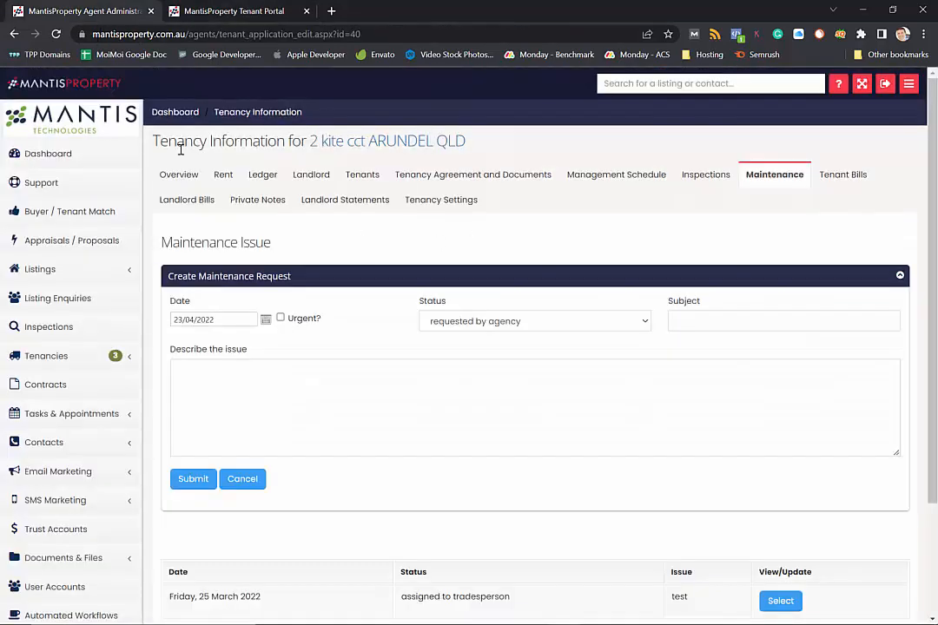
click(85, 156)
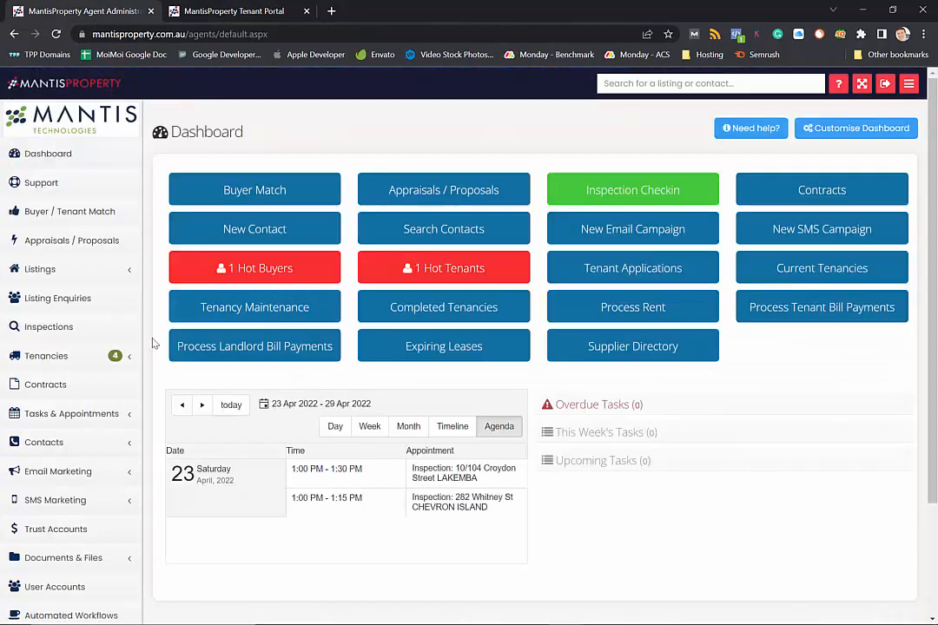
click(103, 366)
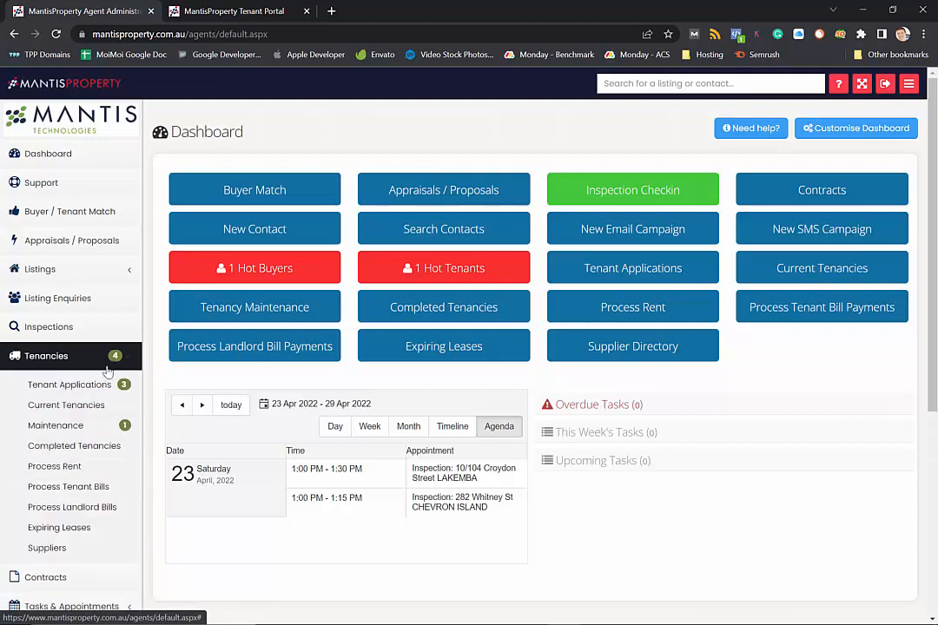
click(78, 428)
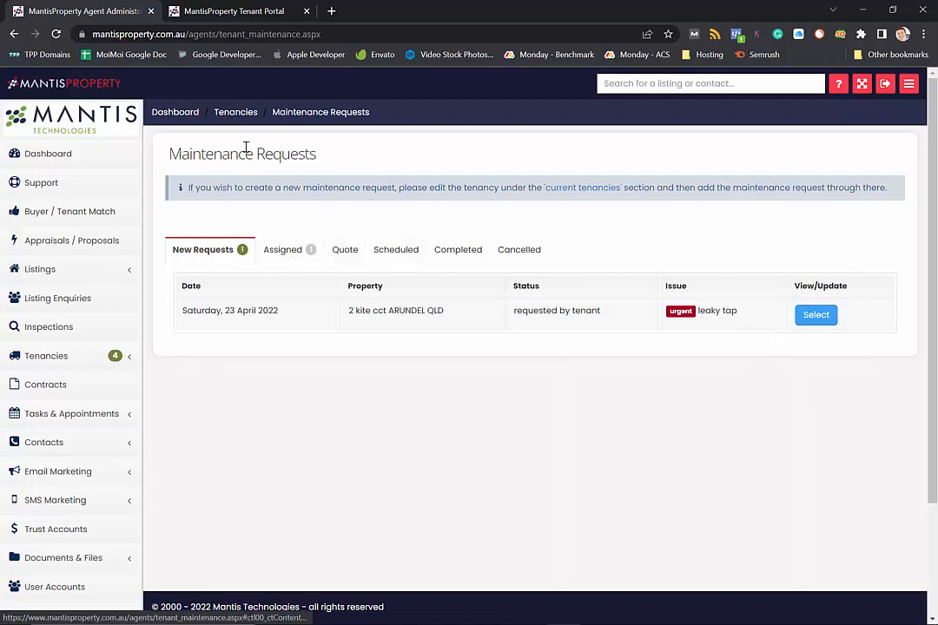
click(289, 256)
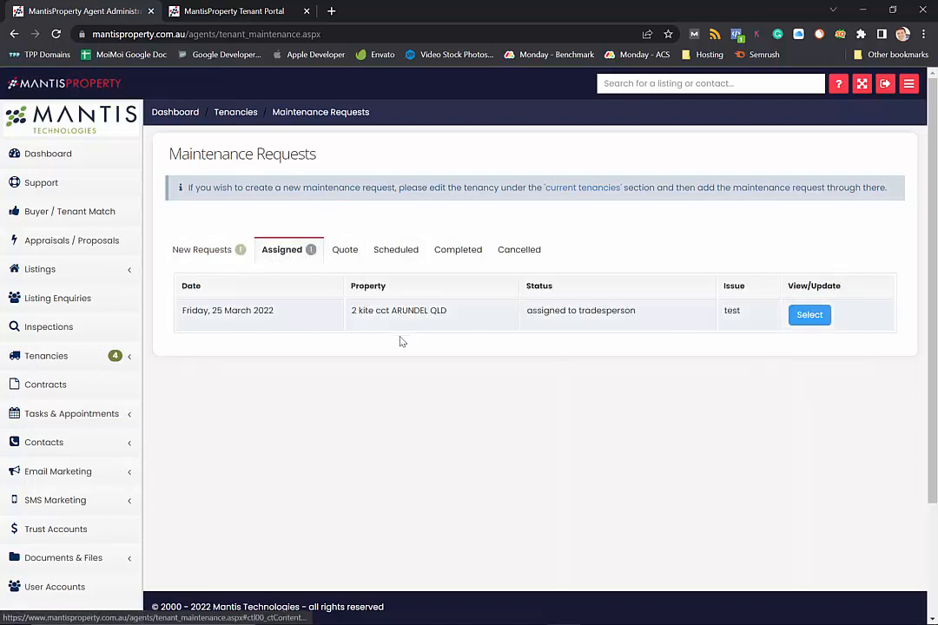
click(351, 259)
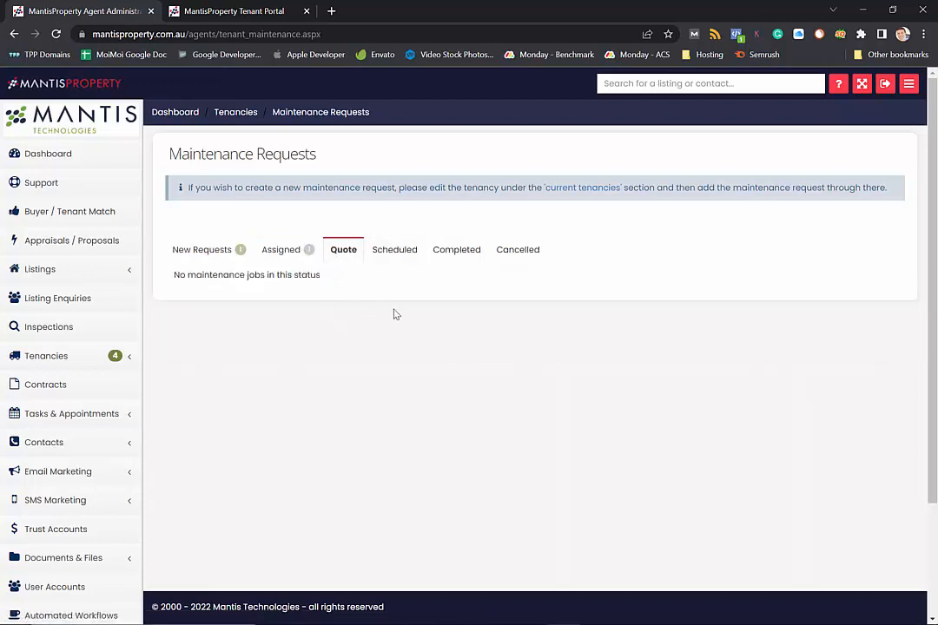
click(399, 256)
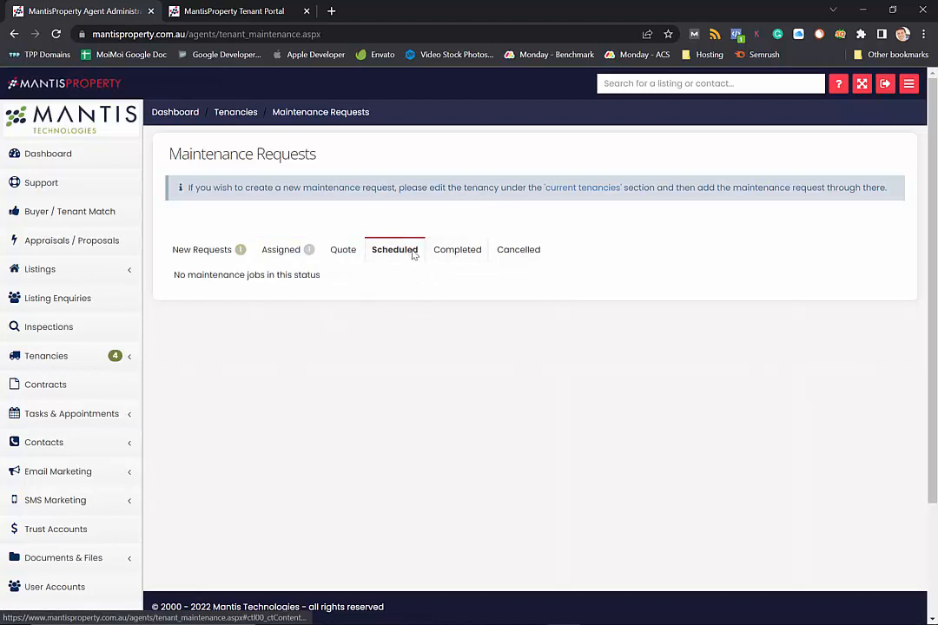
click(454, 258)
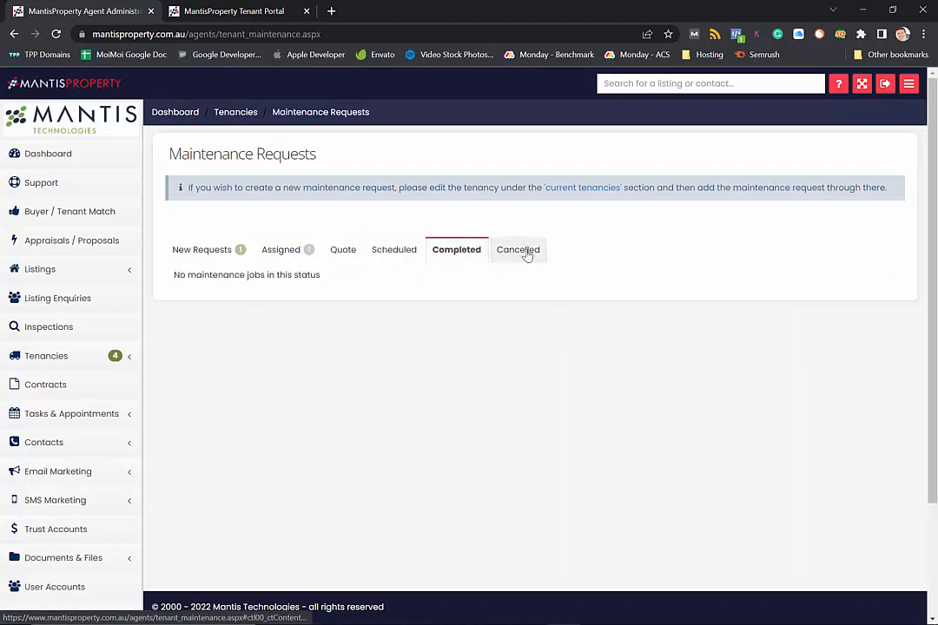
click(209, 254)
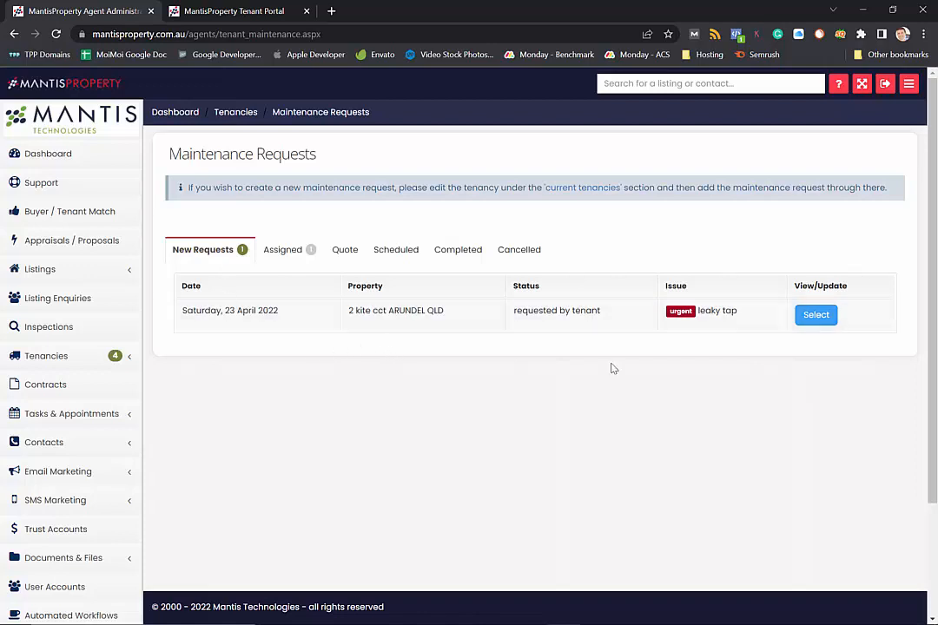
Step: Open the leaky tap request, check its Photos/Files, then view its Quotes / Work Orders
click(815, 319)
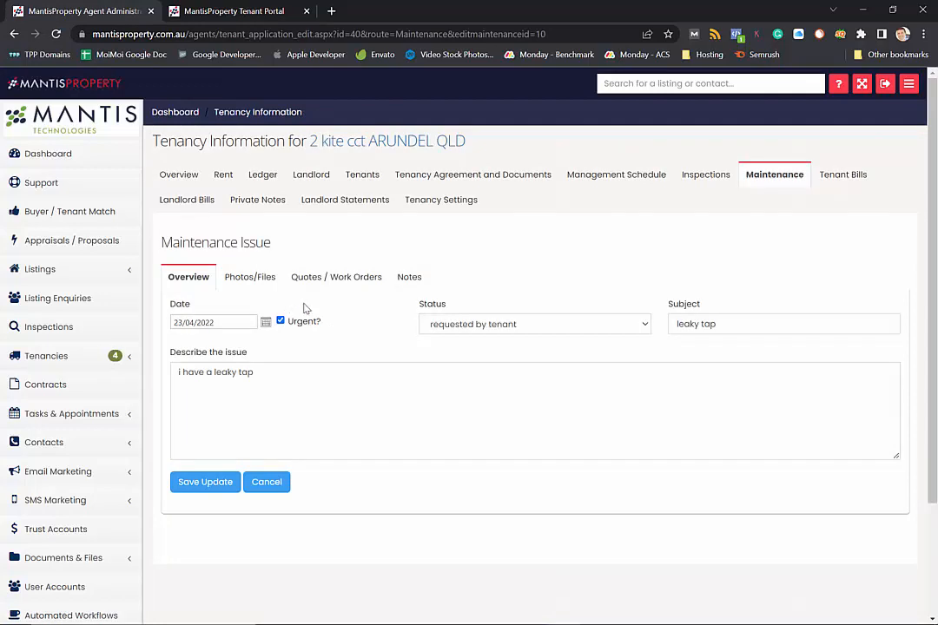
scroll(317, 303, down, 2)
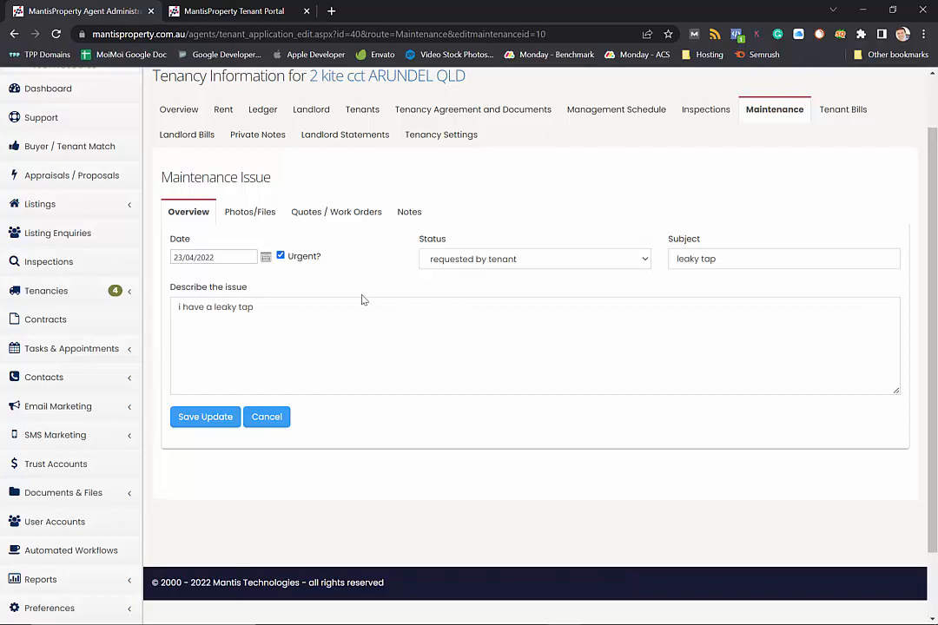
click(243, 212)
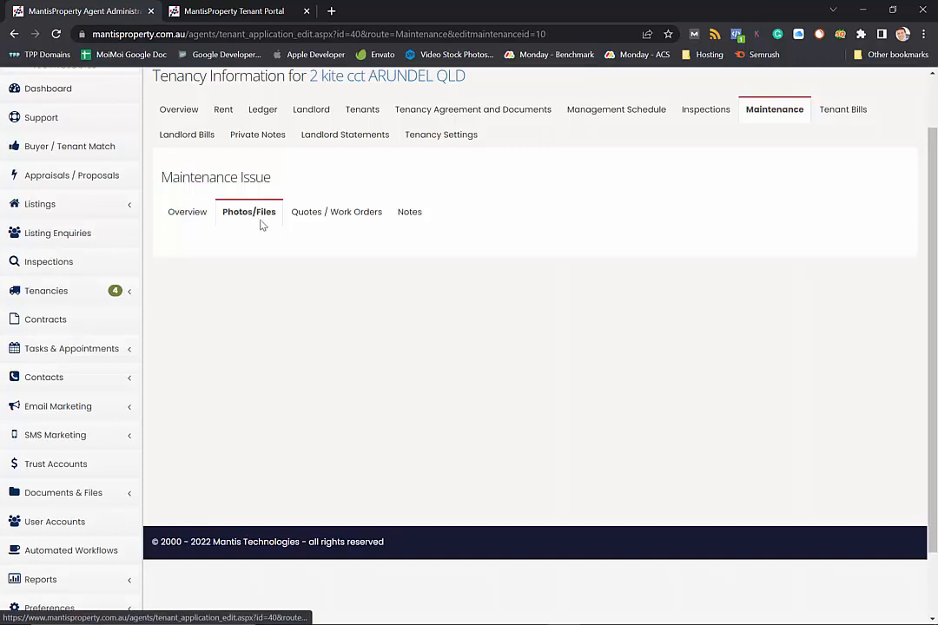
click(315, 213)
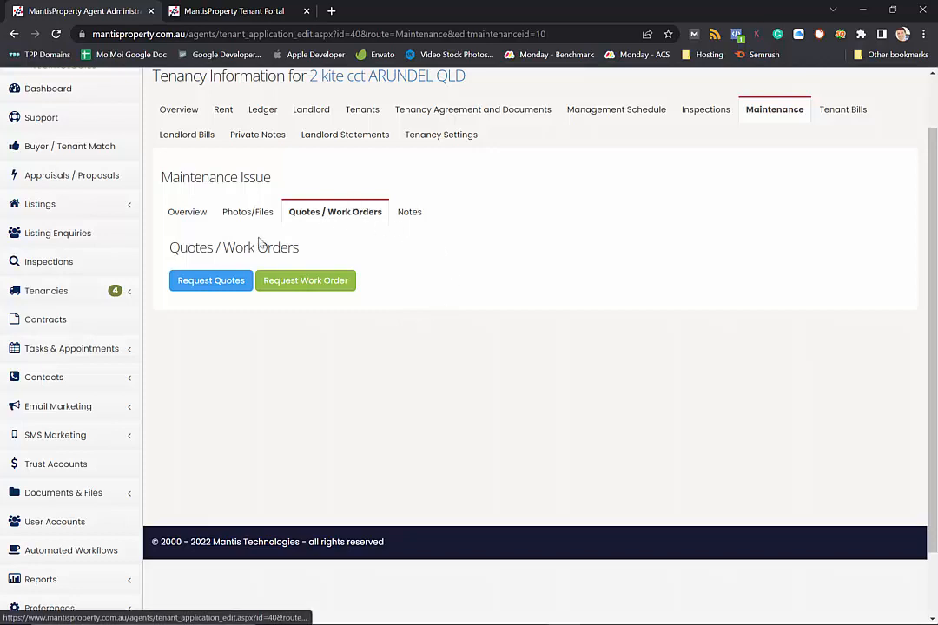
Step: Send quote requests for the leaky tap job to the electrical supplier and the power company
click(203, 292)
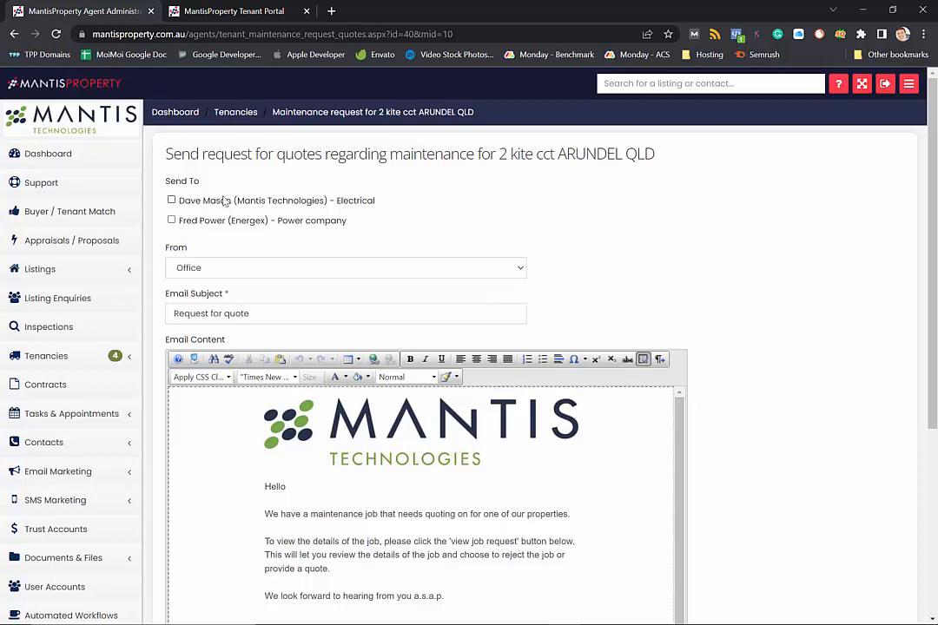
click(171, 199)
click(171, 220)
scroll(373, 207, down, 3)
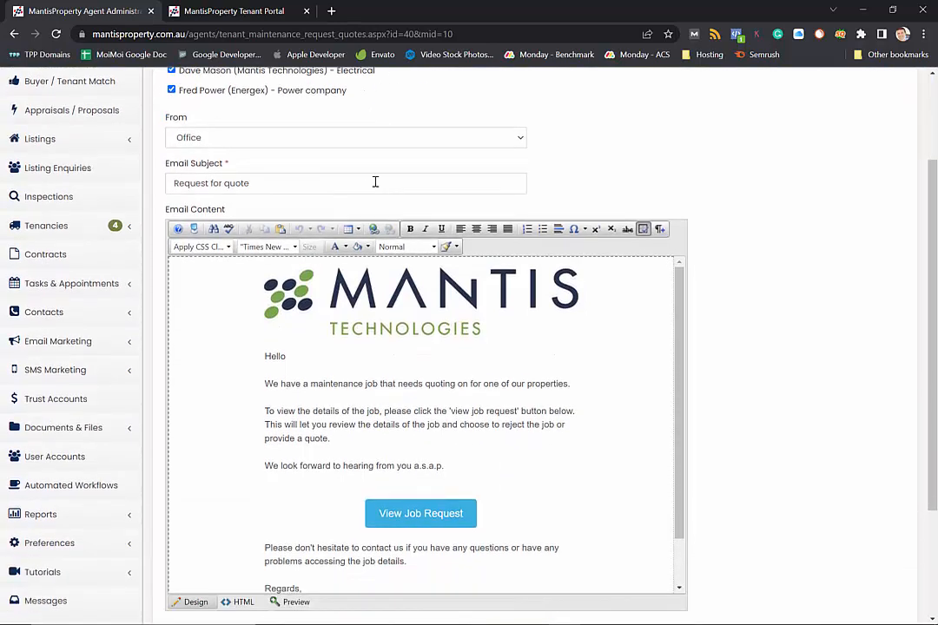
scroll(374, 182, down, 2)
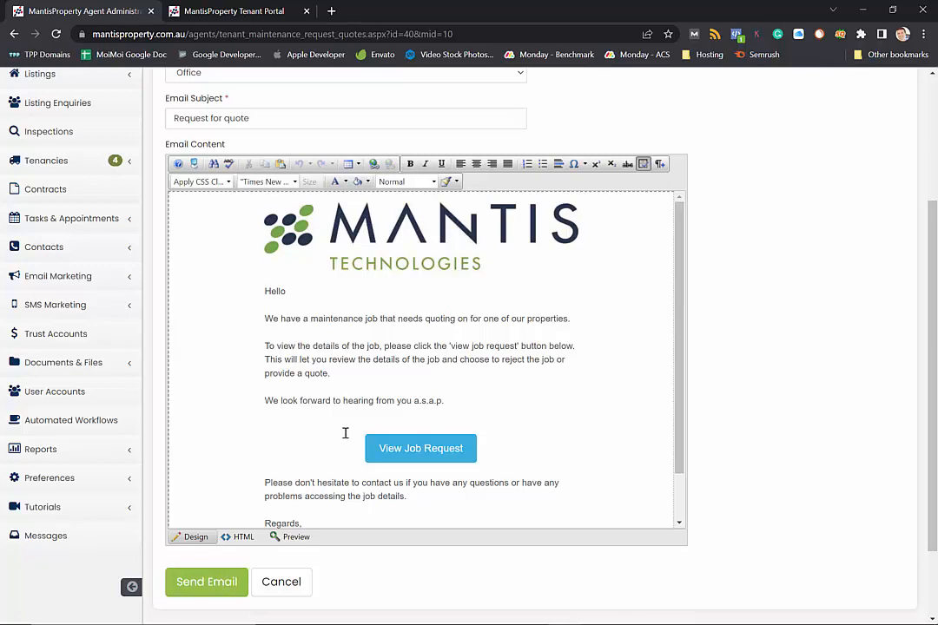
scroll(344, 433, up, 2)
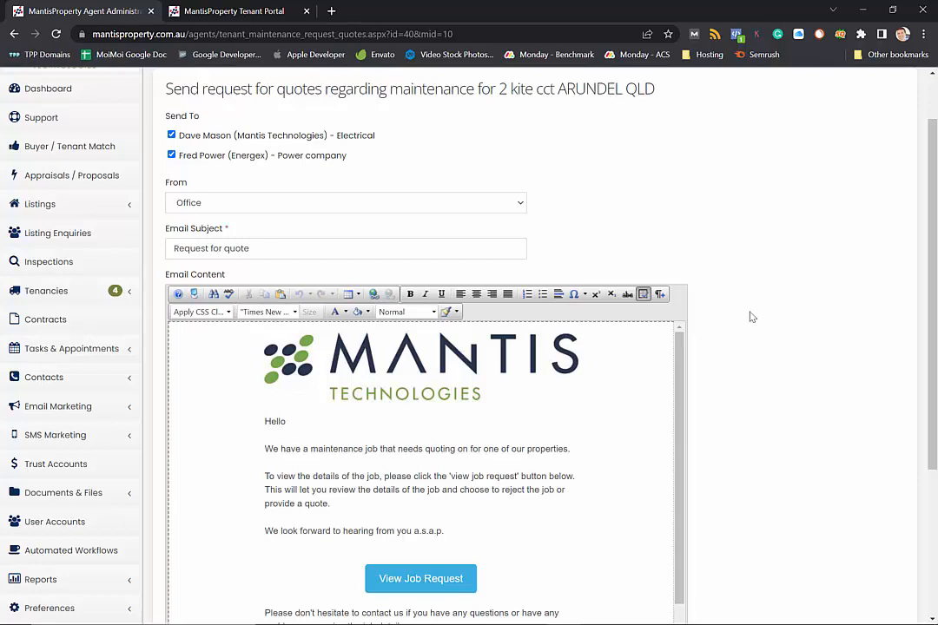
scroll(749, 319, down, 1)
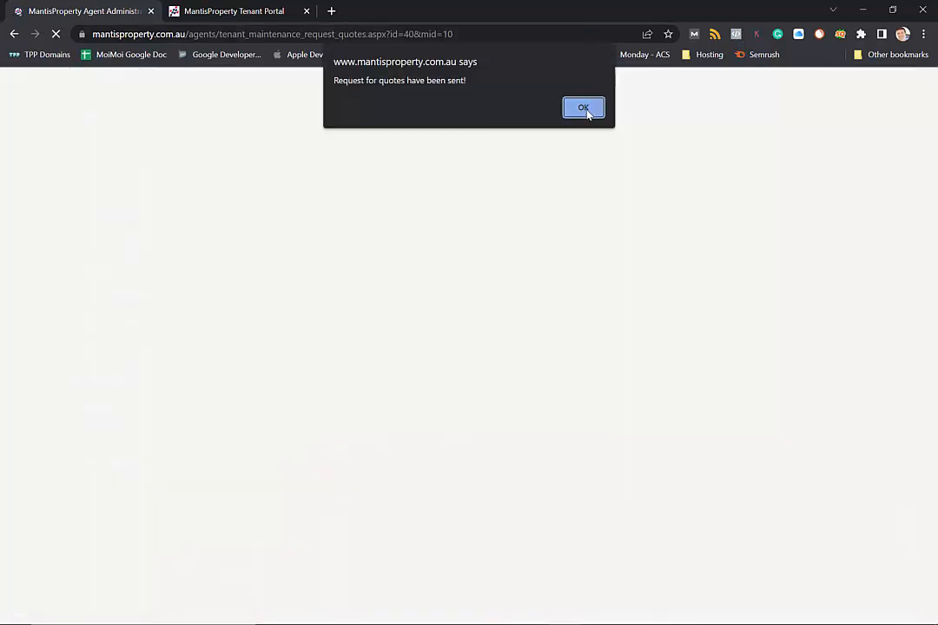
click(584, 108)
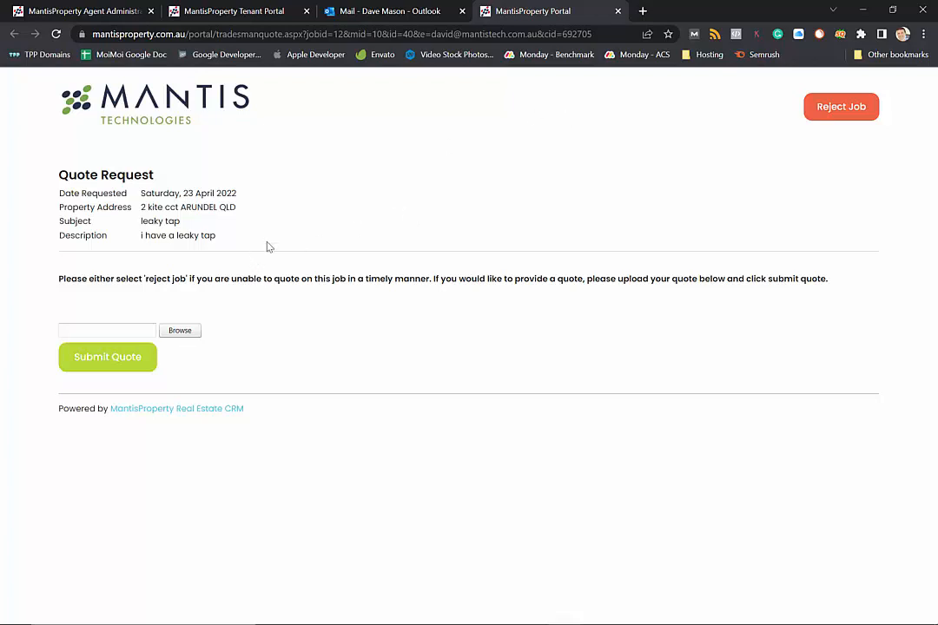
Step: Attach the quote file and submit the tradesperson's quote for the leaky tap job
click(181, 334)
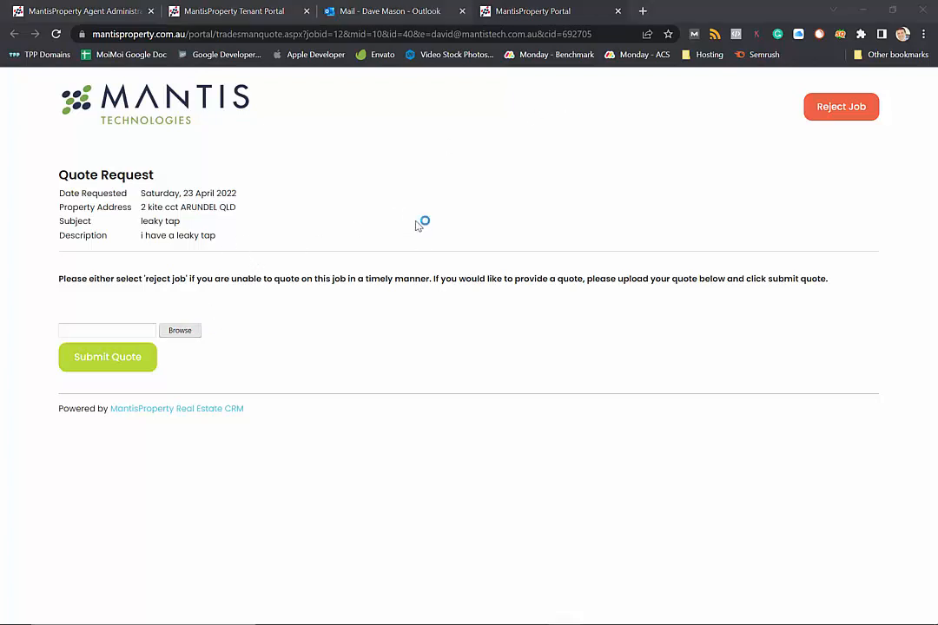
click(423, 292)
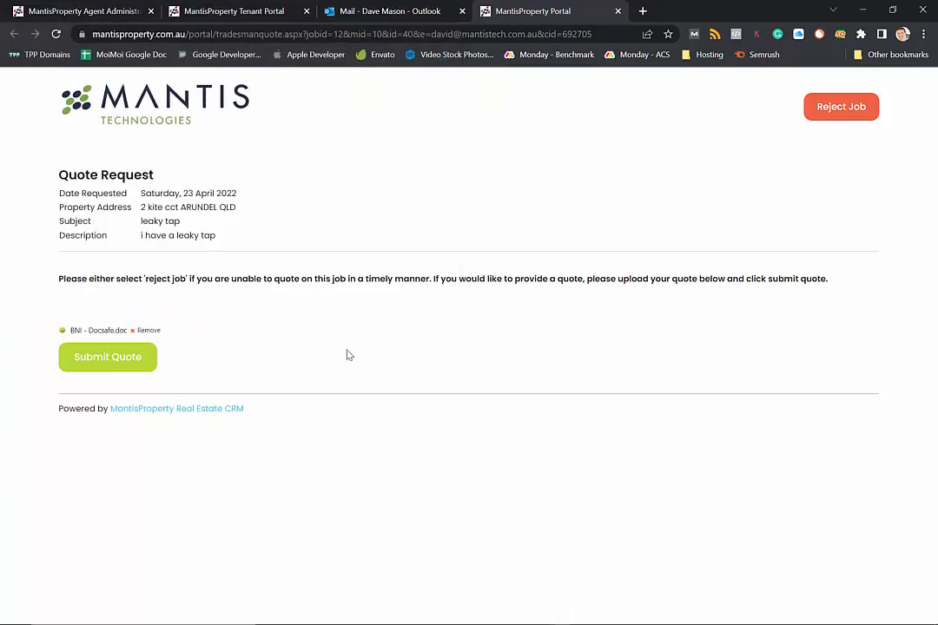
click(122, 368)
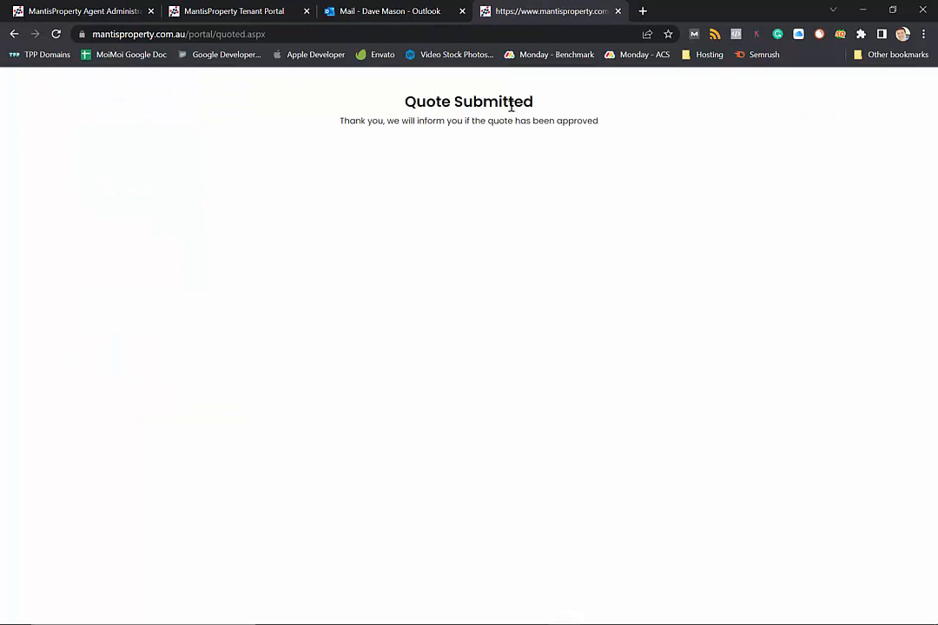
click(90, 15)
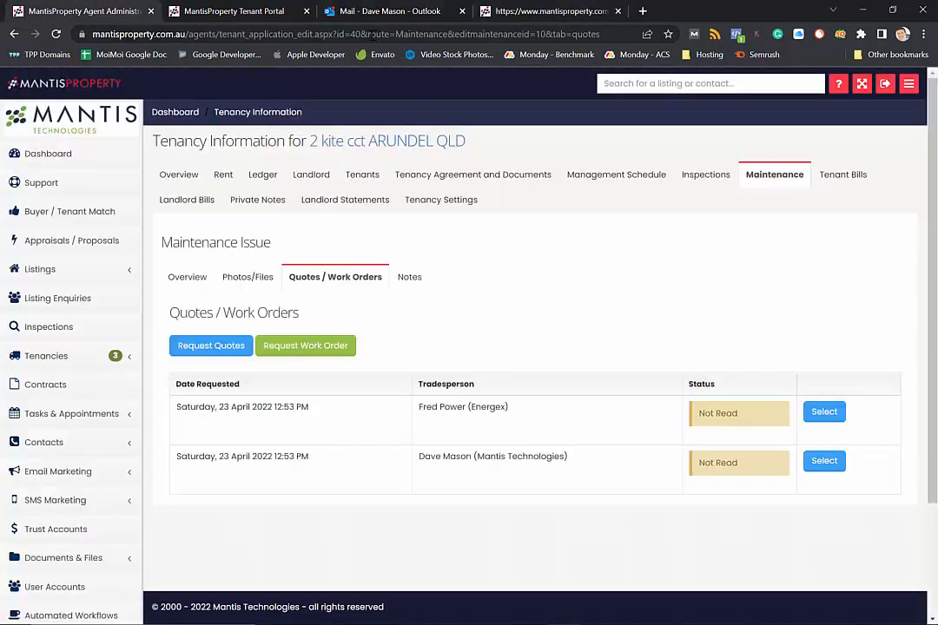
Step: Refresh to confirm the electrician's quote arrived, then start sending quotes to the landlord
key(F5)
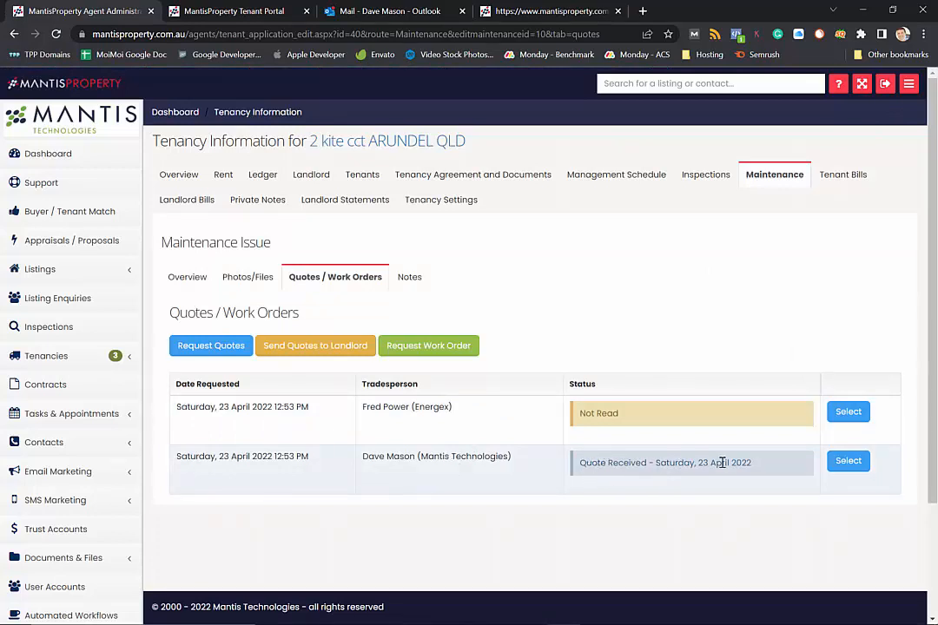
click(848, 462)
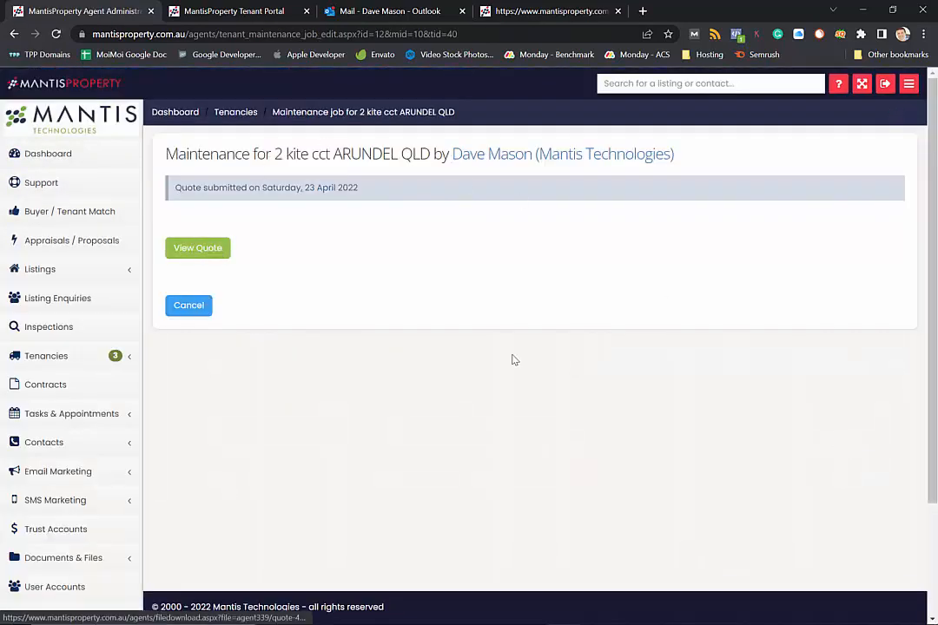
key(alt+Left)
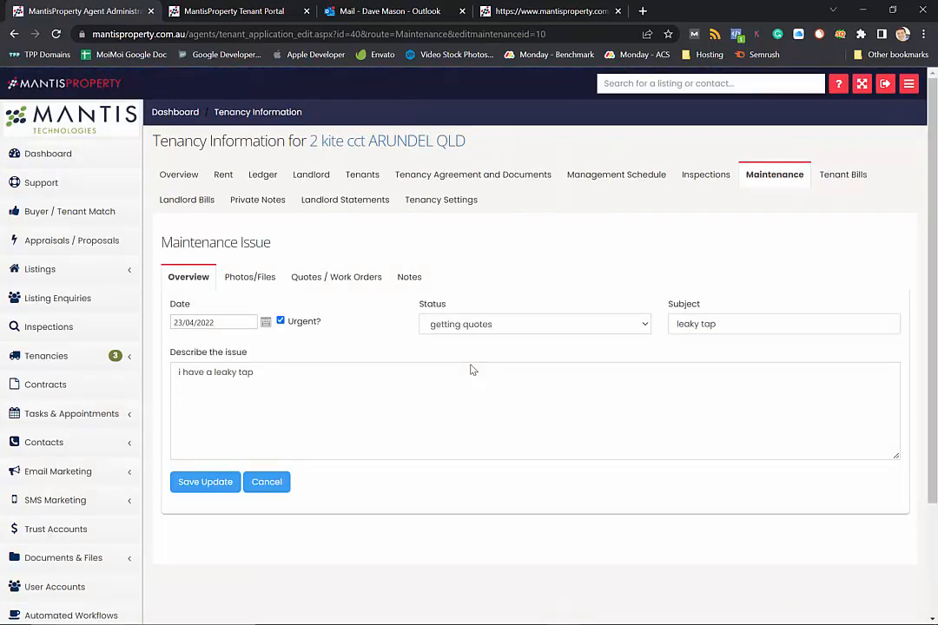
click(323, 285)
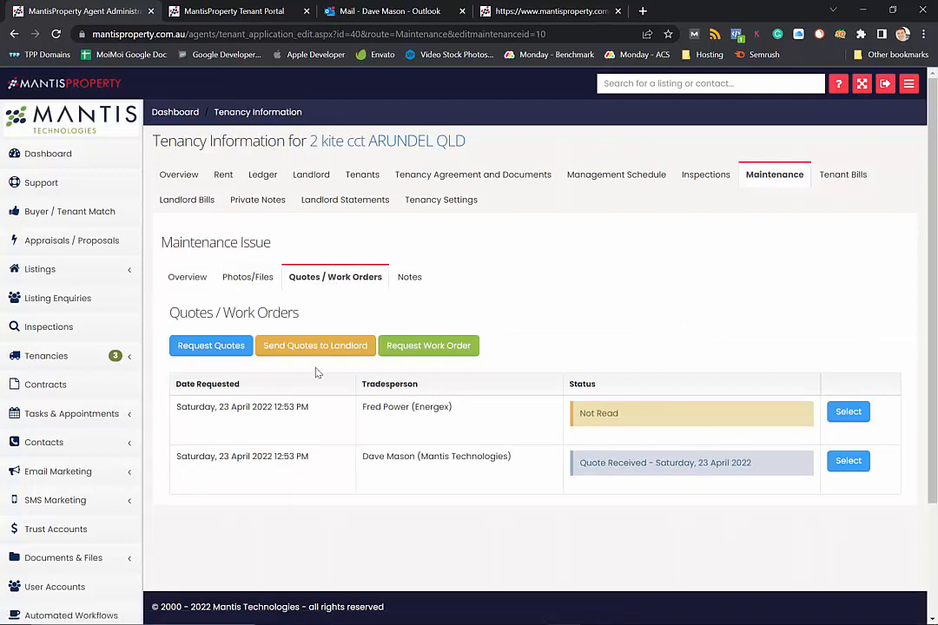
click(293, 355)
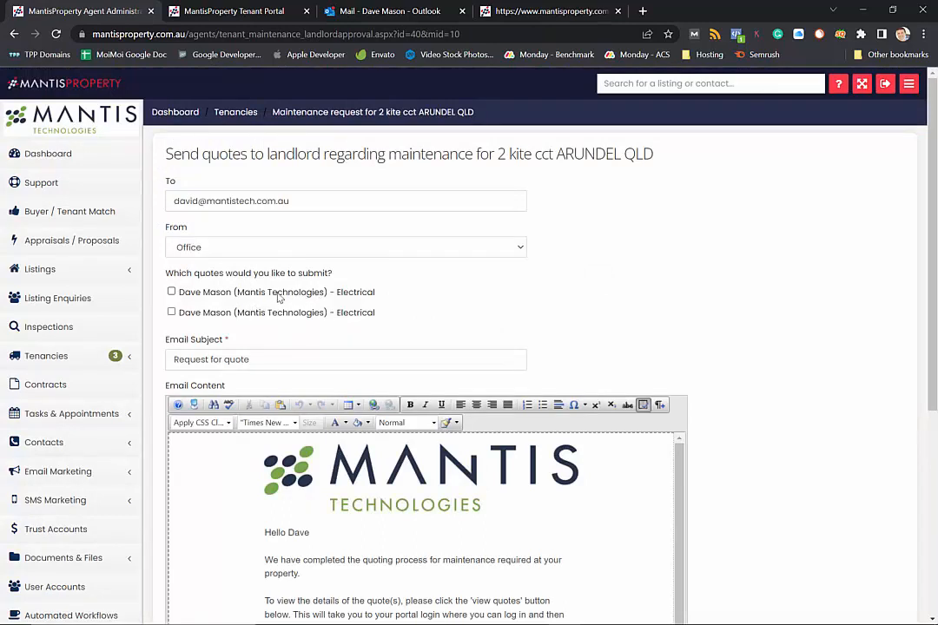
Step: Email the first Electrical quote to the landlord for approval
click(256, 295)
scroll(460, 341, down, 2)
scroll(485, 307, down, 1)
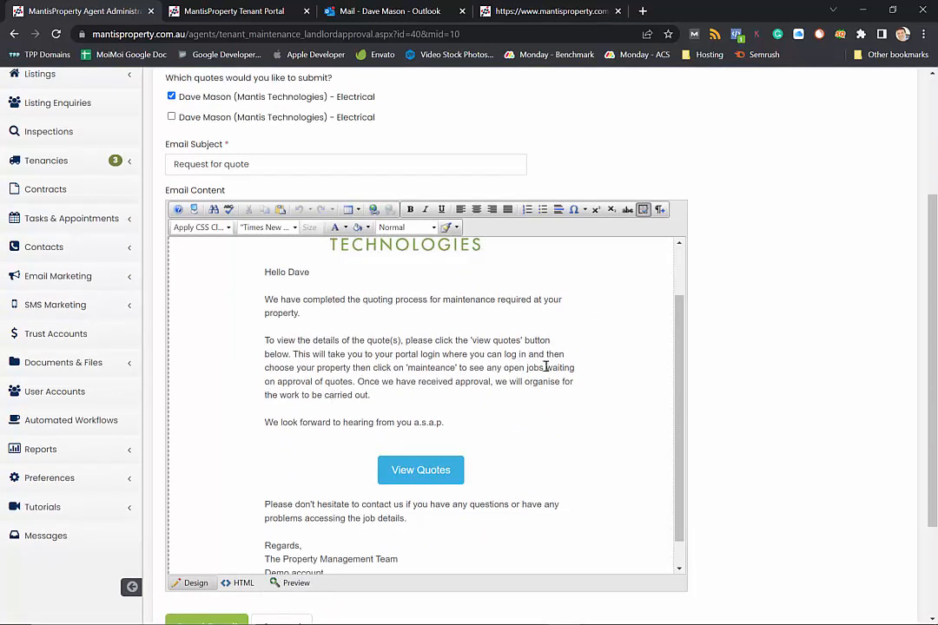
scroll(545, 364, down, 2)
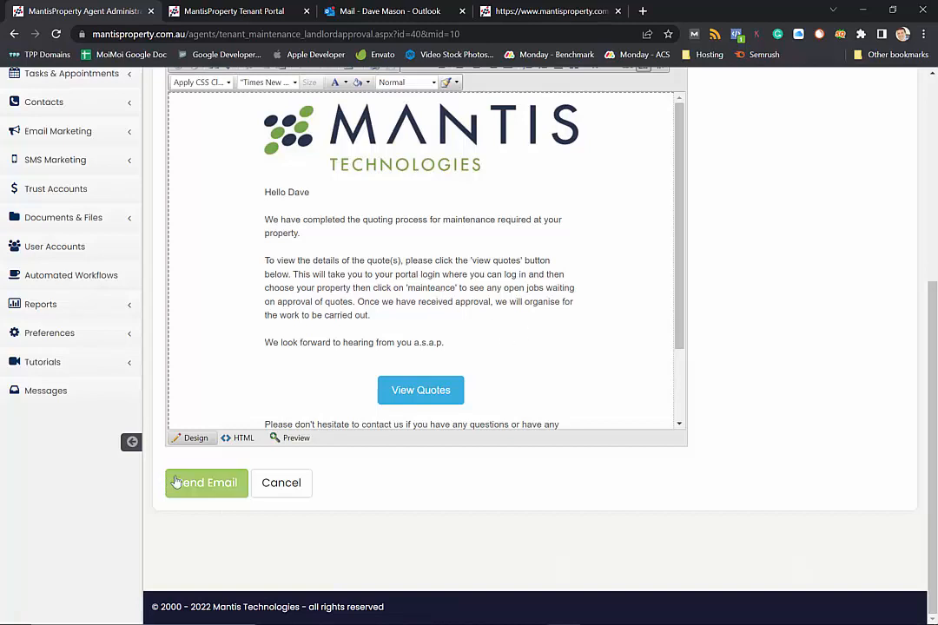
click(200, 486)
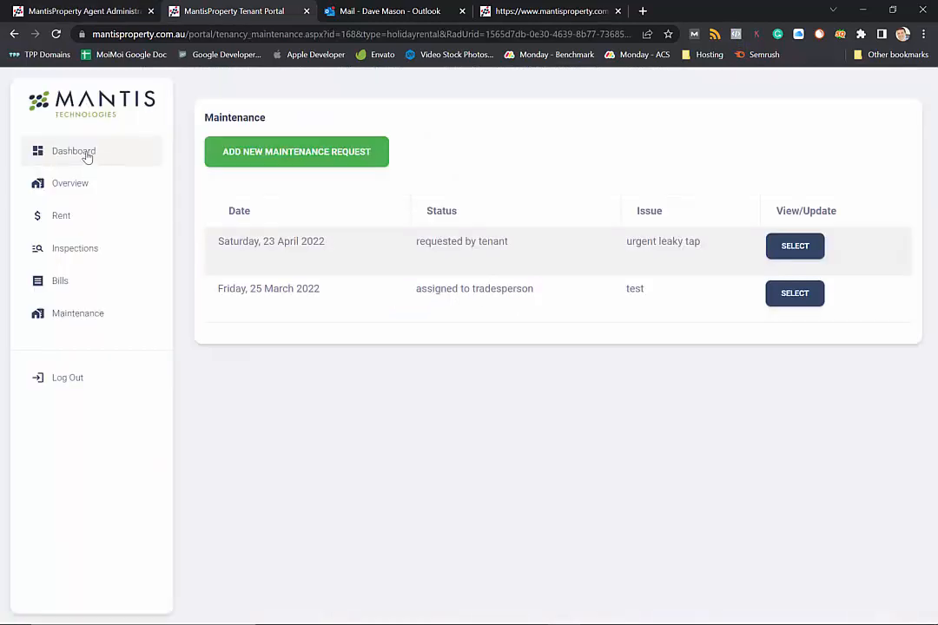
click(86, 154)
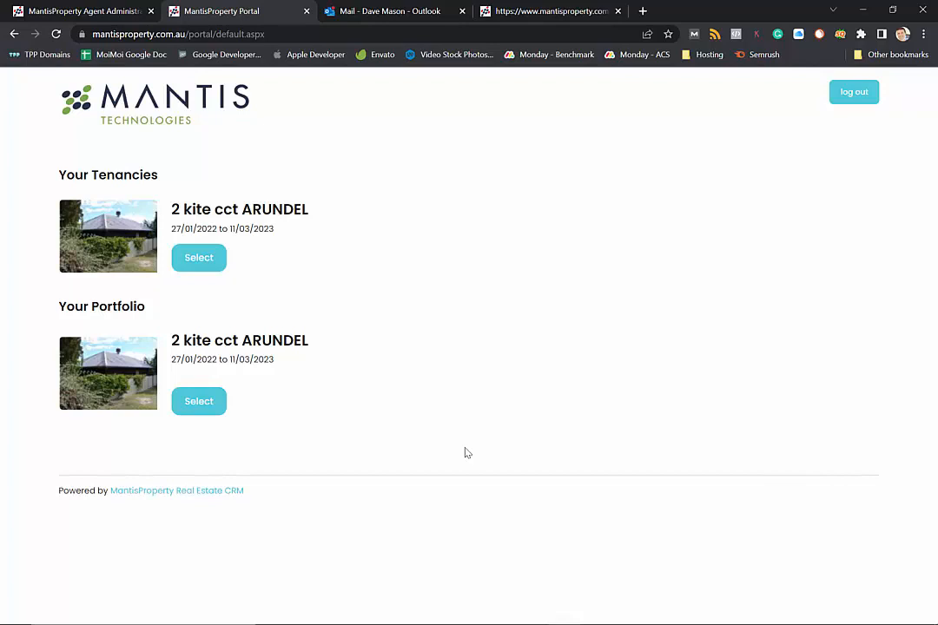
click(187, 414)
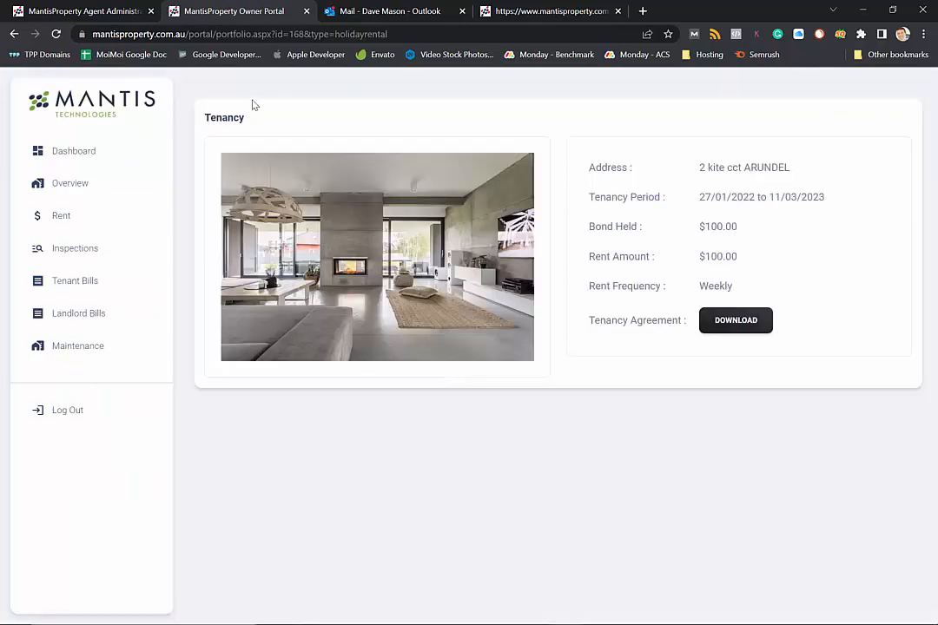
click(101, 344)
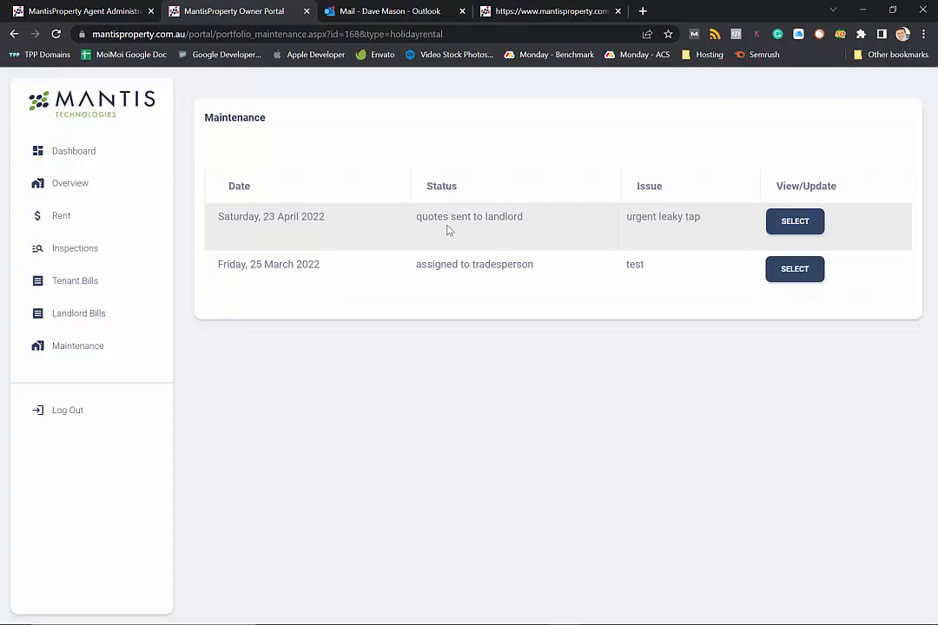
click(782, 224)
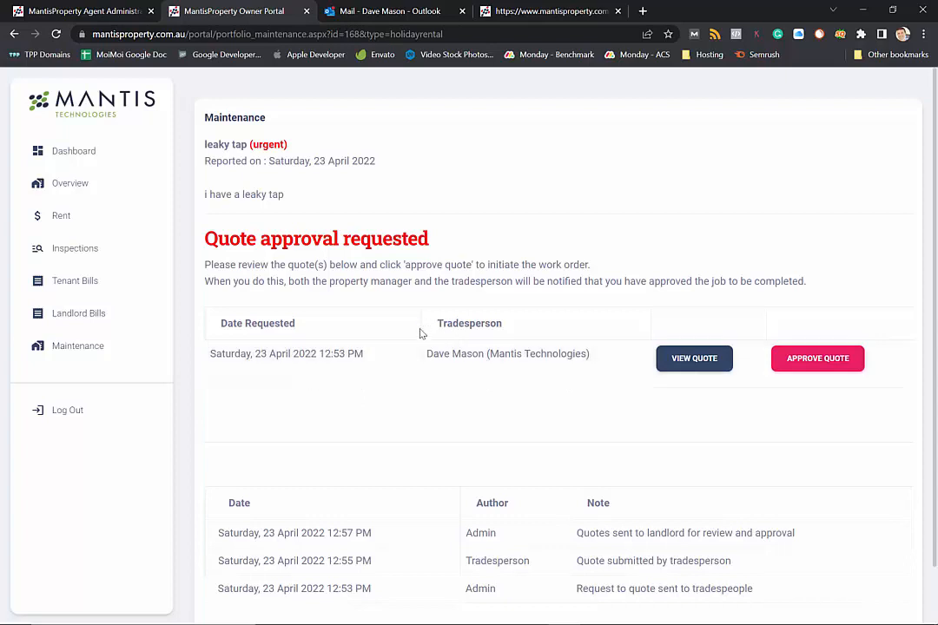
click(819, 368)
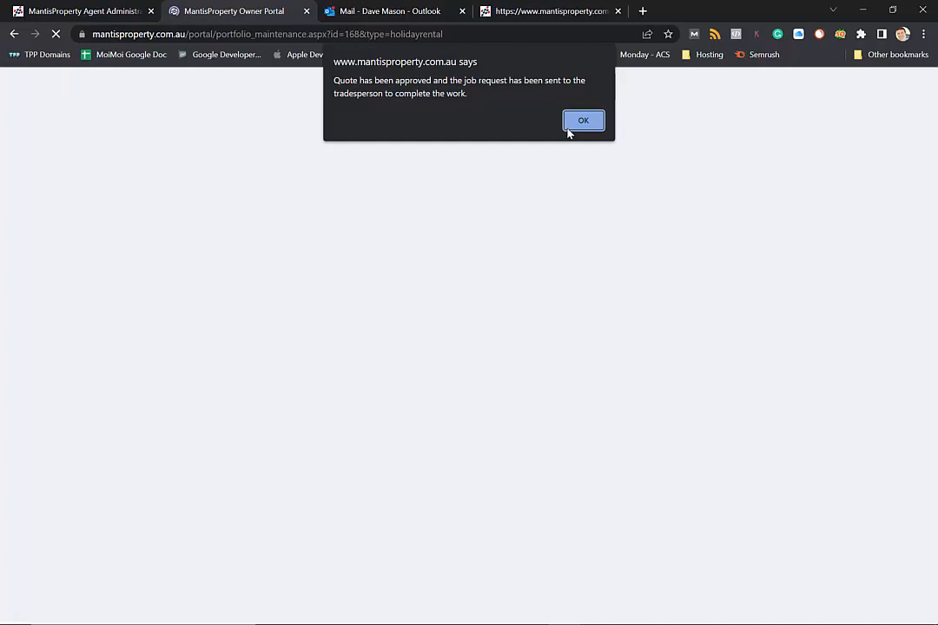
click(569, 129)
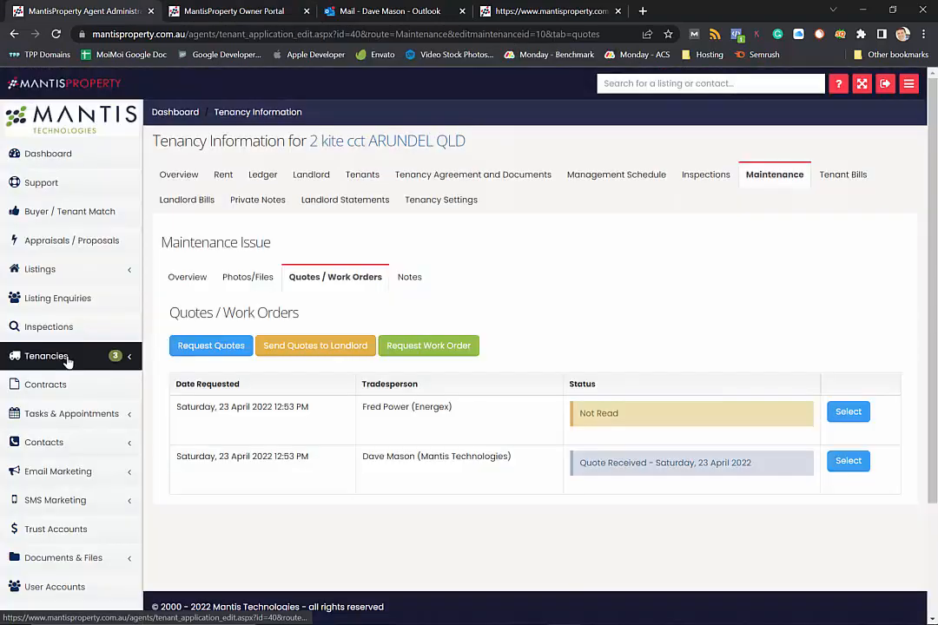
Step: Verify the leaky tap request sits under Assigned with its quote marked Job Approved, then close the mail and quote tabs
click(67, 356)
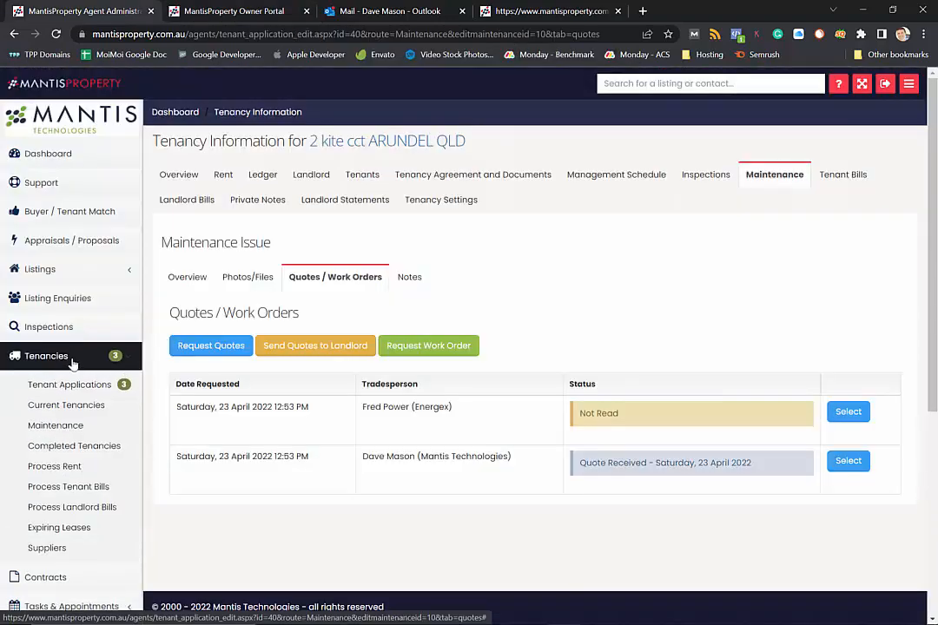
click(110, 426)
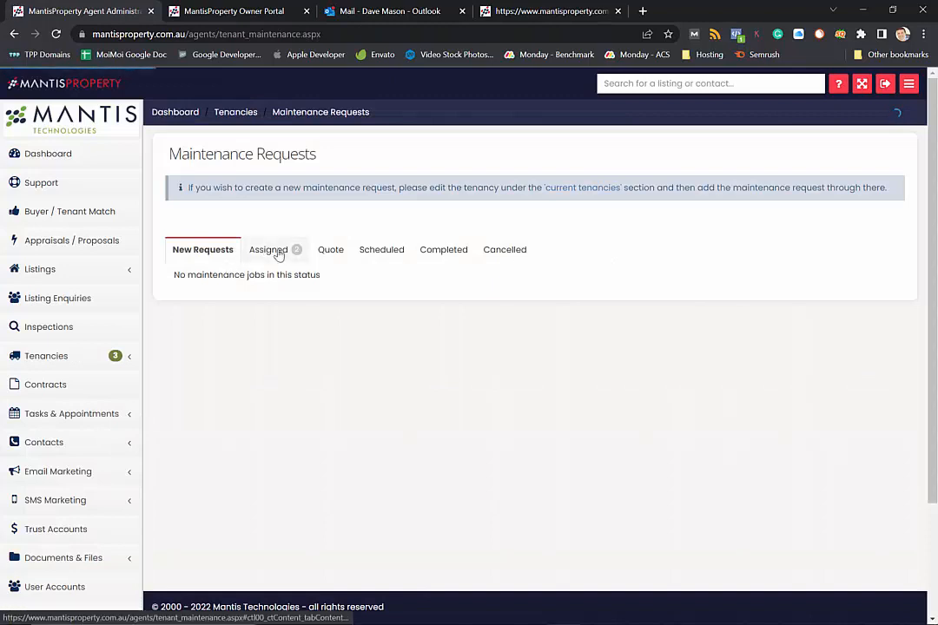
click(270, 251)
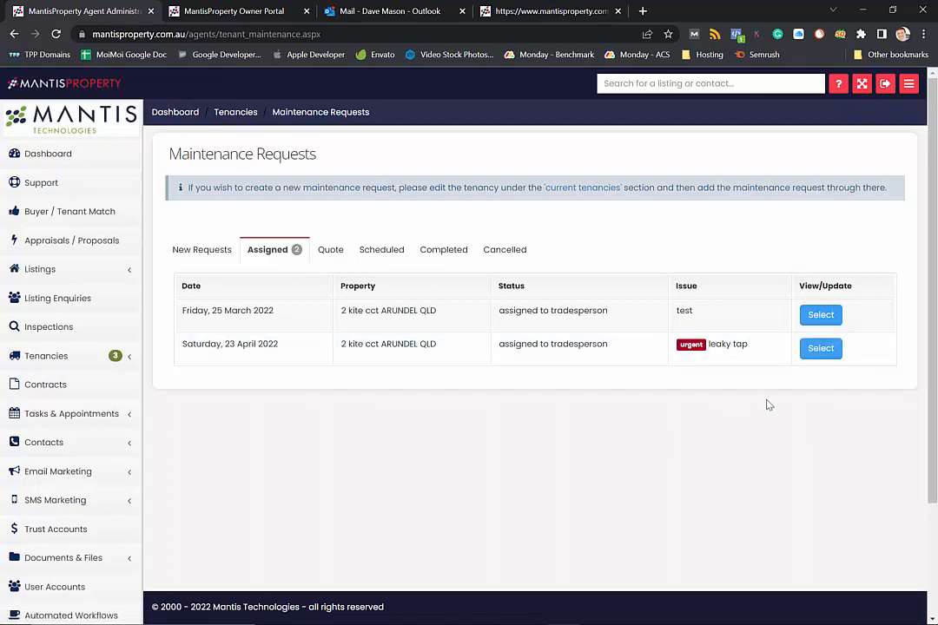
click(807, 356)
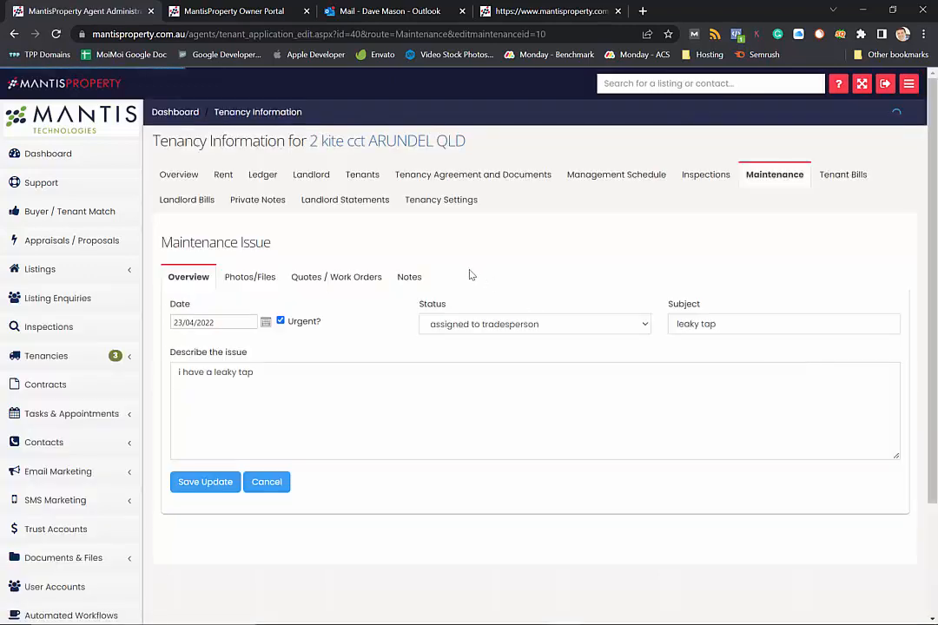
click(340, 277)
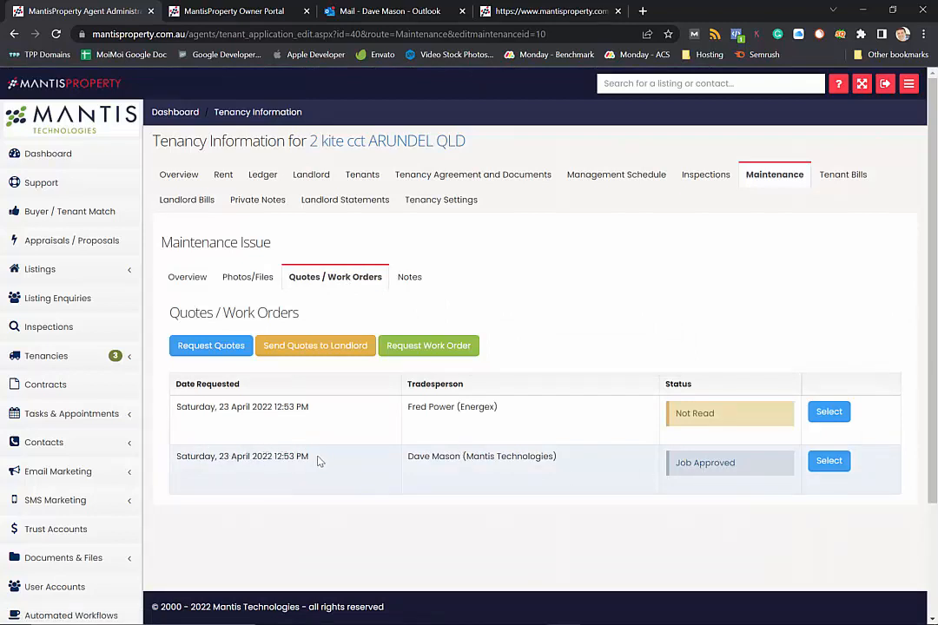
click(461, 11)
click(461, 11)
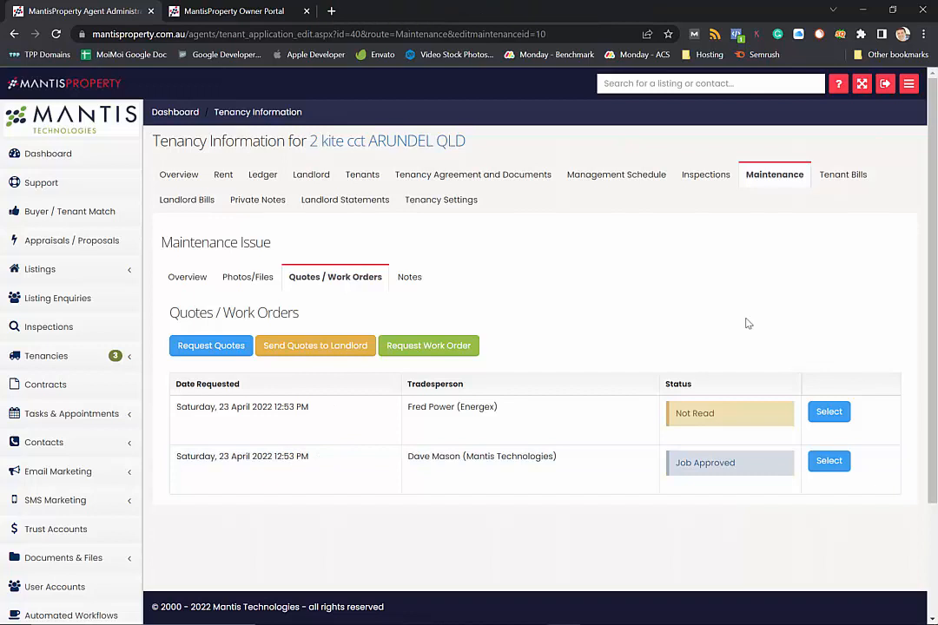